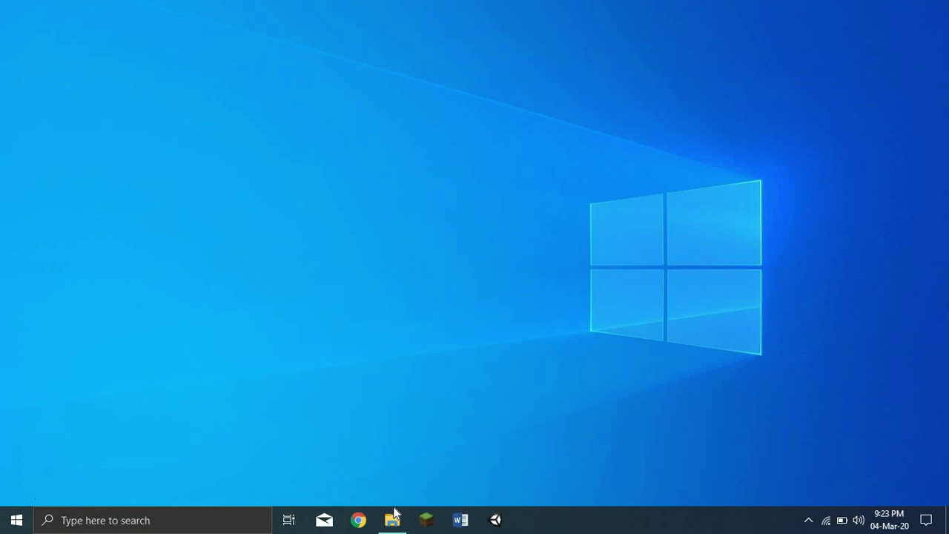
# Launch Mineshafter-launcher (3) from the Downloads folder and shift its window slightly left and down
pyautogui.moveTo(393, 519)
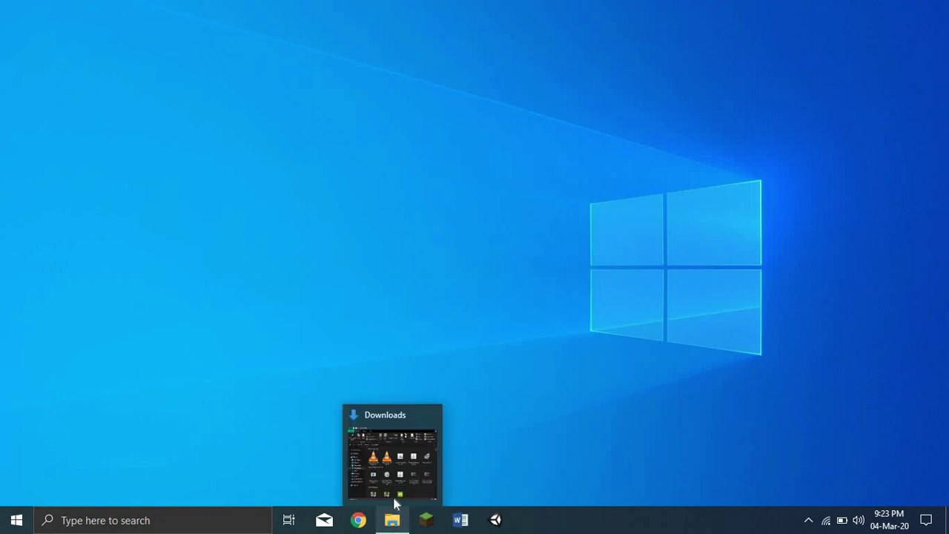
pyautogui.click(400, 470)
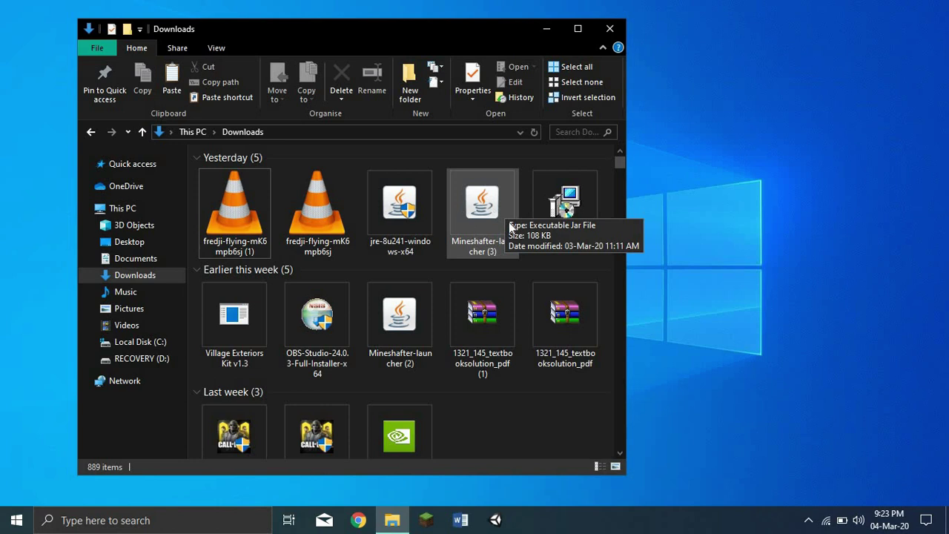
pyautogui.doubleClick(495, 210)
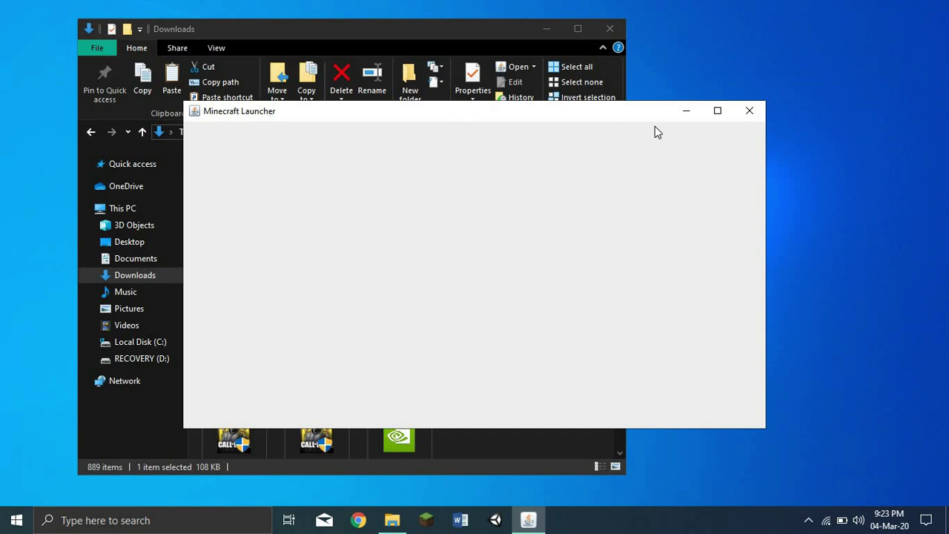
pyautogui.moveTo(579, 115)
pyautogui.mouseDown()
pyautogui.moveTo(527, 103)
pyautogui.moveTo(456, 178)
pyautogui.moveTo(659, 124)
pyautogui.moveTo(459, 126)
pyautogui.mouseUp()
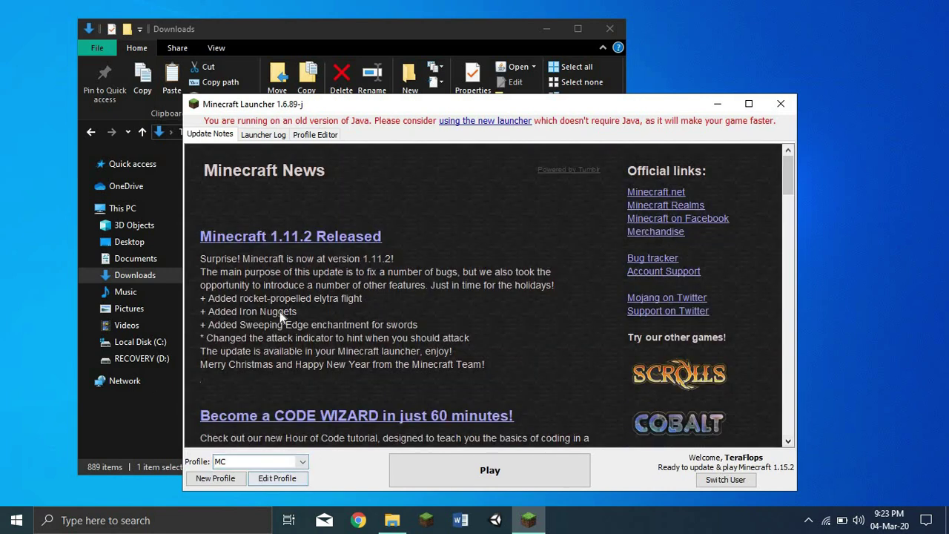
# Try to play 1.15.2, read the missing ms-starter.jar stack trace in the Launcher Log, then close the launcher
pyautogui.click(519, 469)
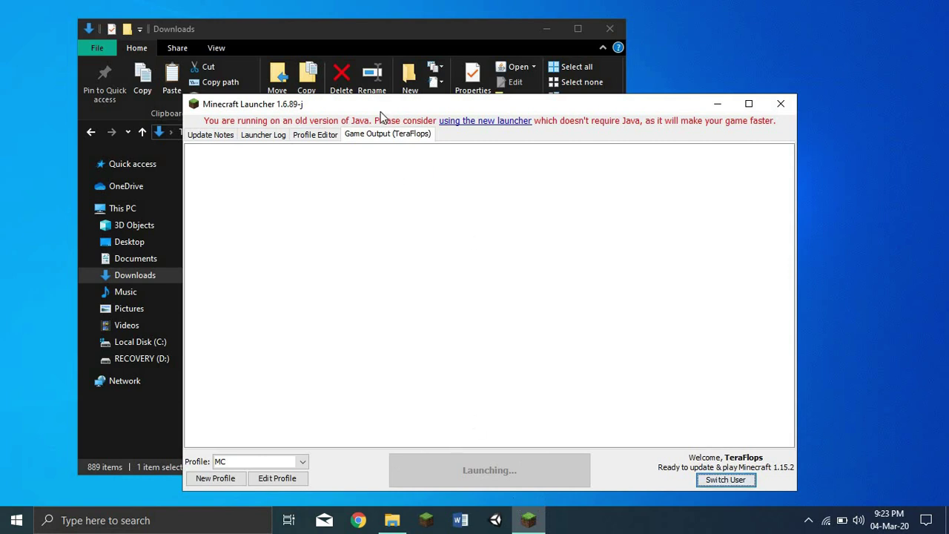
pyautogui.moveTo(379, 111); pyautogui.dragTo(354, 77)
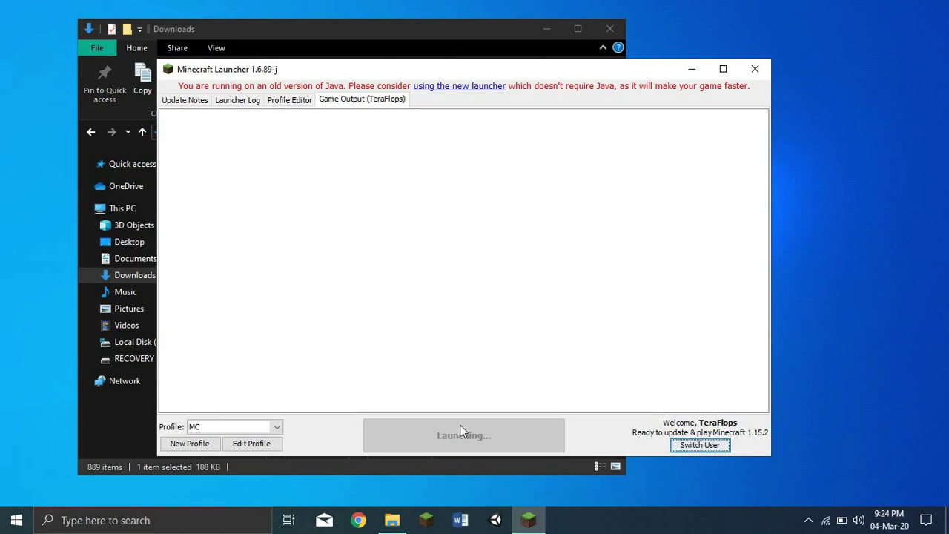
pyautogui.click(261, 99)
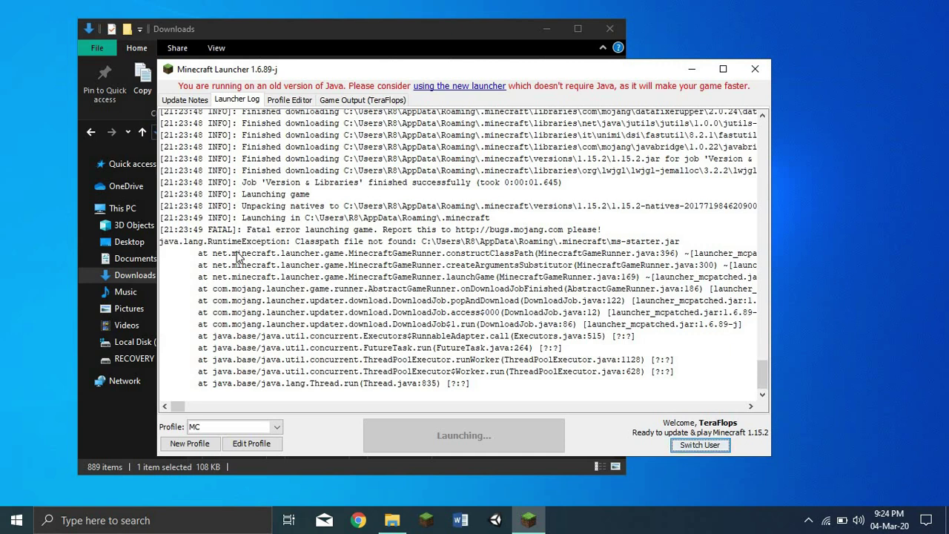
pyautogui.moveTo(213, 253)
pyautogui.mouseDown()
pyautogui.moveTo(489, 289)
pyautogui.moveTo(699, 289)
pyautogui.moveTo(717, 277)
pyautogui.mouseUp()
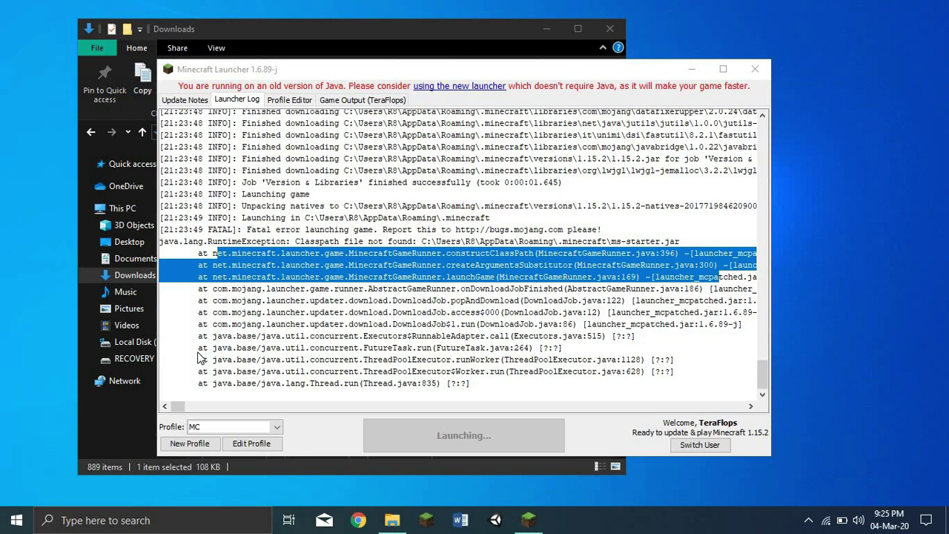
pyautogui.click(750, 69)
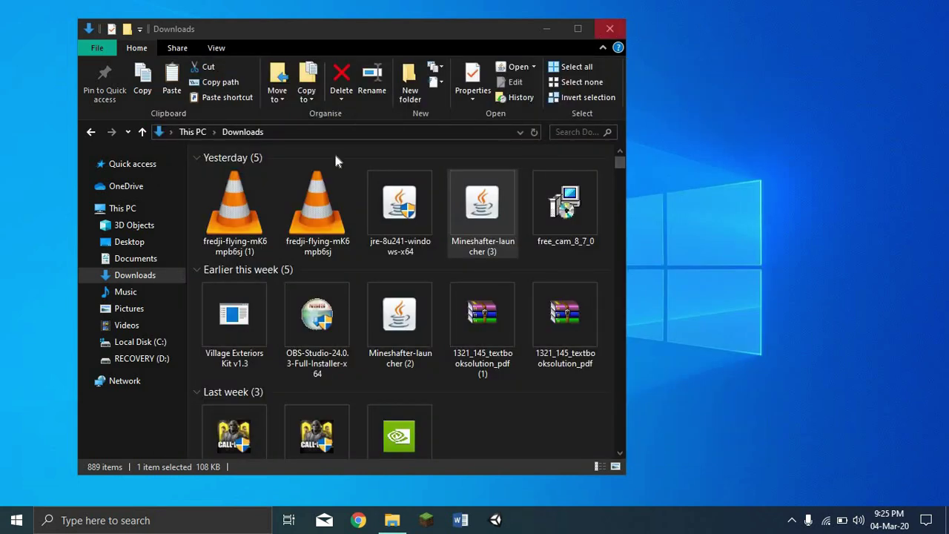
# Replace the Downloads window with a new Explorer window showing the Desktop's MC folder
pyautogui.click(608, 28)
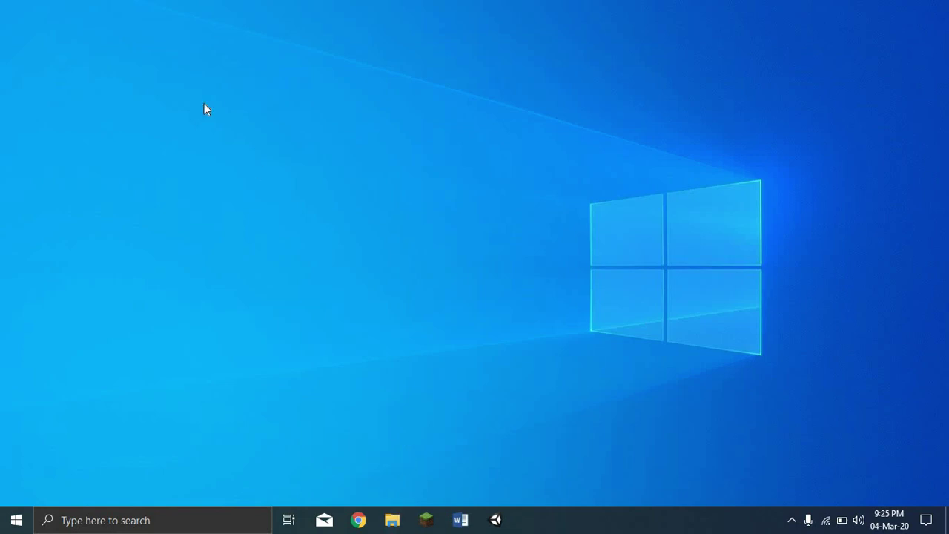
pyautogui.press('super+e')
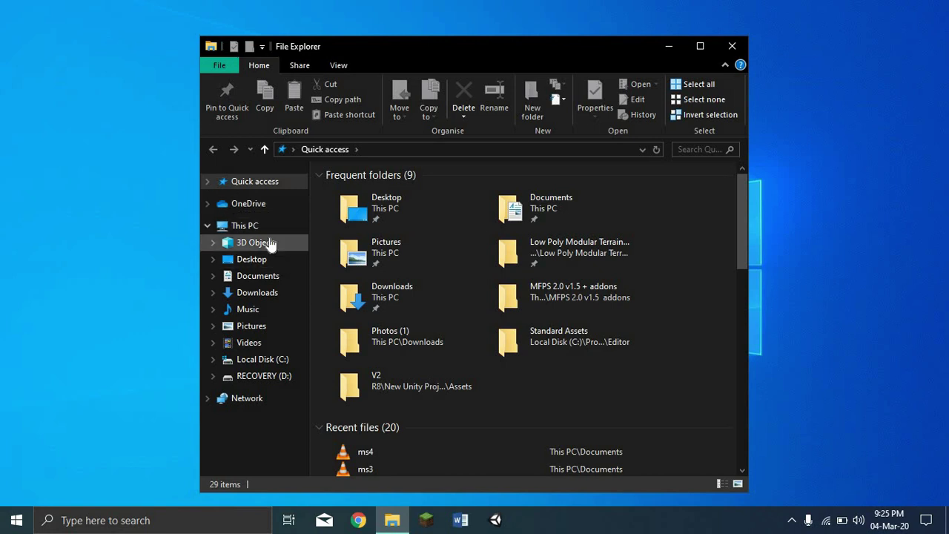
pyautogui.click(278, 260)
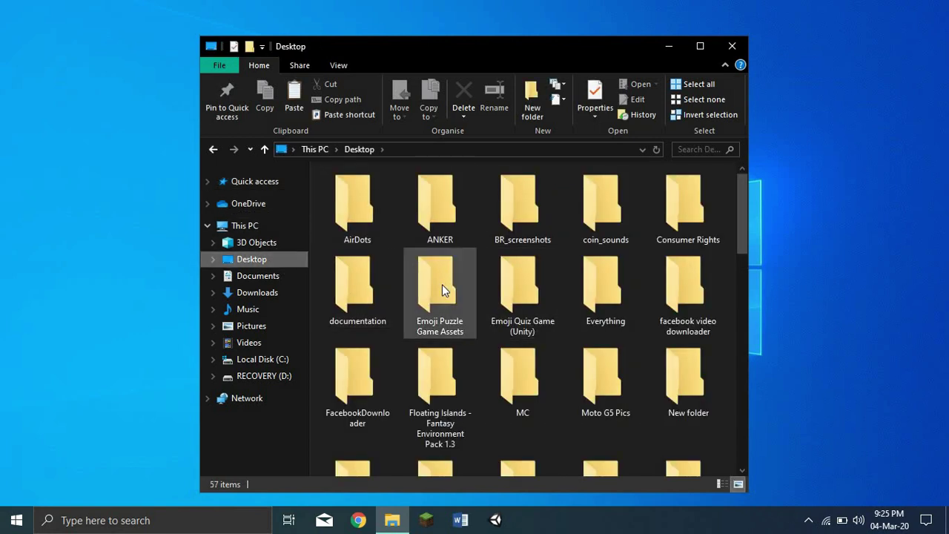
pyautogui.click(442, 284)
pyautogui.click(506, 353)
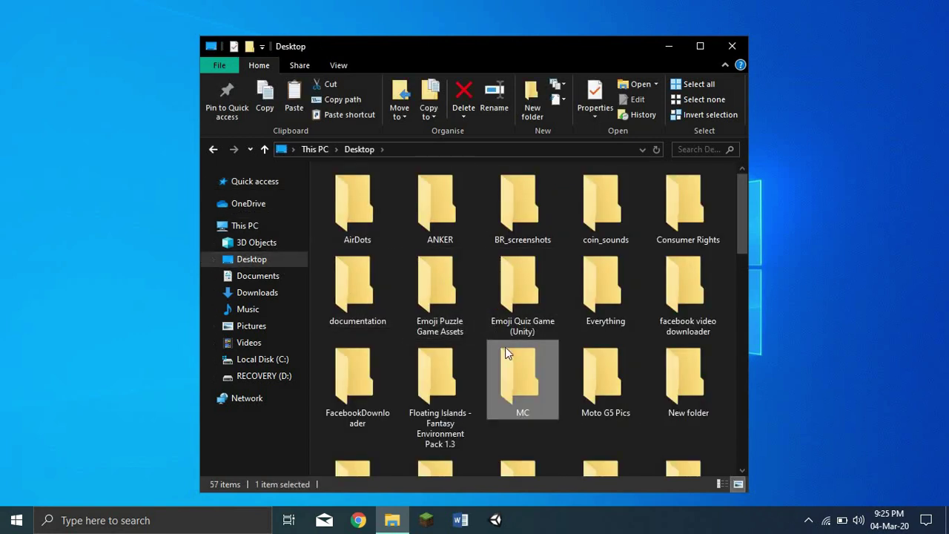
pyautogui.doubleClick(506, 353)
# Select ms-starter, maximize the MC window and enlarge the icons to Large
pyautogui.click(368, 192)
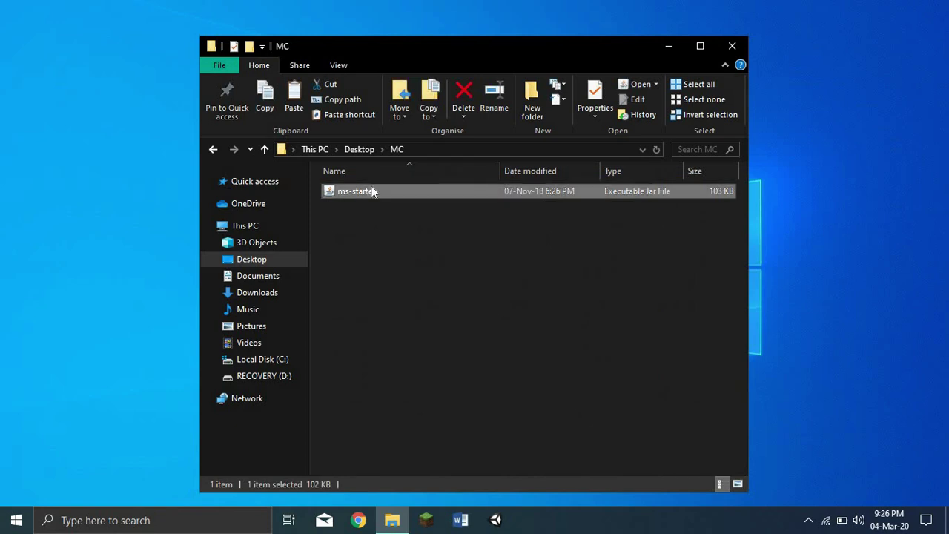
pyautogui.click(700, 46)
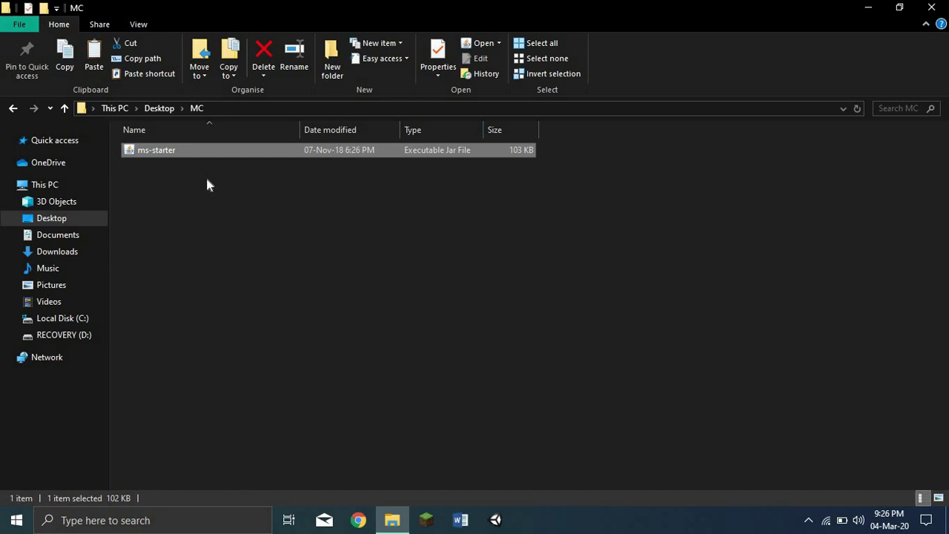
pyautogui.keyDown('ctrl'); pyautogui.scroll(3, 206, 175); pyautogui.keyUp('ctrl')
pyautogui.keyDown('ctrl'); pyautogui.scroll(2, 213, 193); pyautogui.keyUp('ctrl')
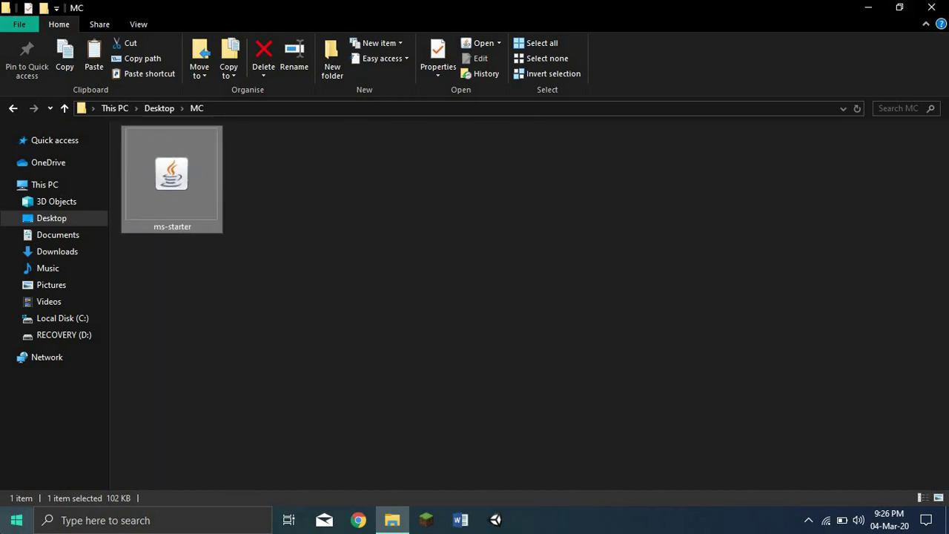
pyautogui.click(7, 525)
pyautogui.click(10, 525)
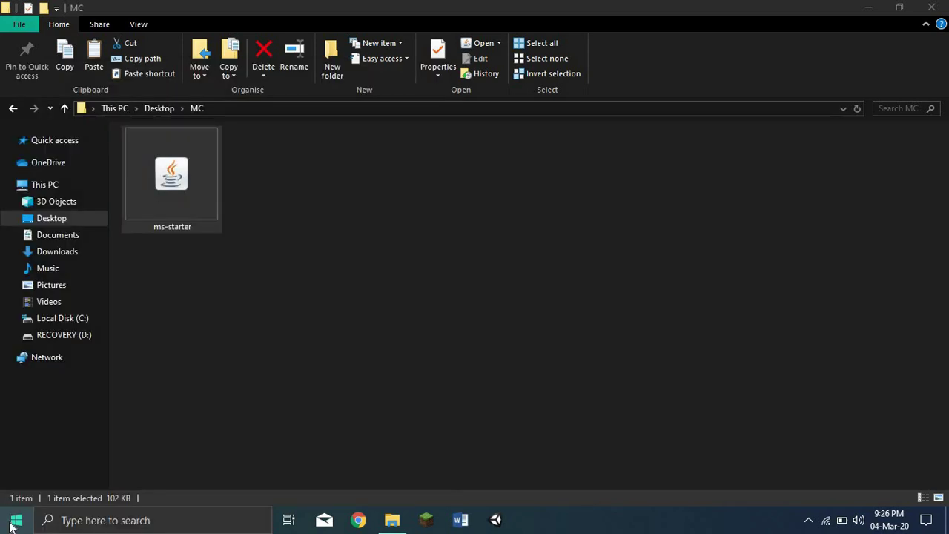
# Open %appdata% from the Run dialog in a second window and enlarge its icons to show .minecraft
pyautogui.press('super+r')
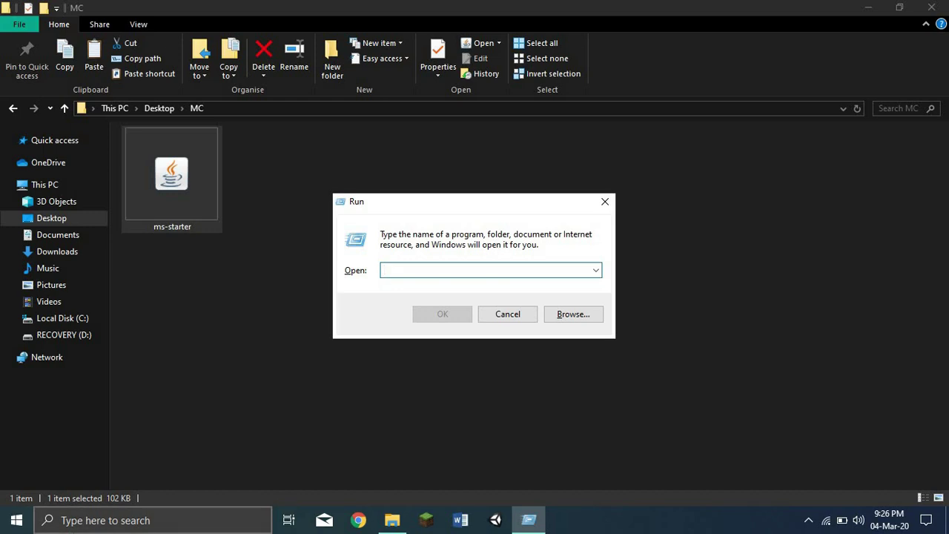
pyautogui.write('%')
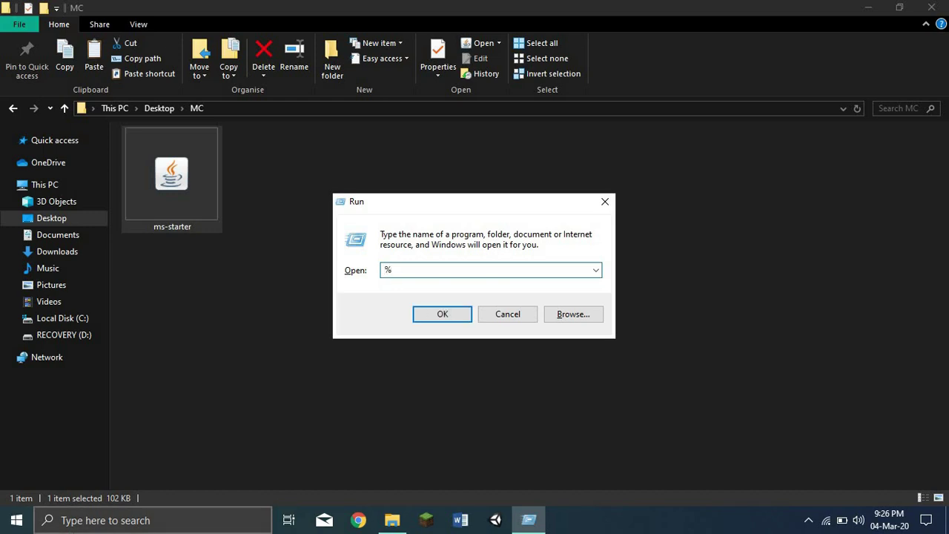
pyautogui.write('appdata%')
pyautogui.press('Return')
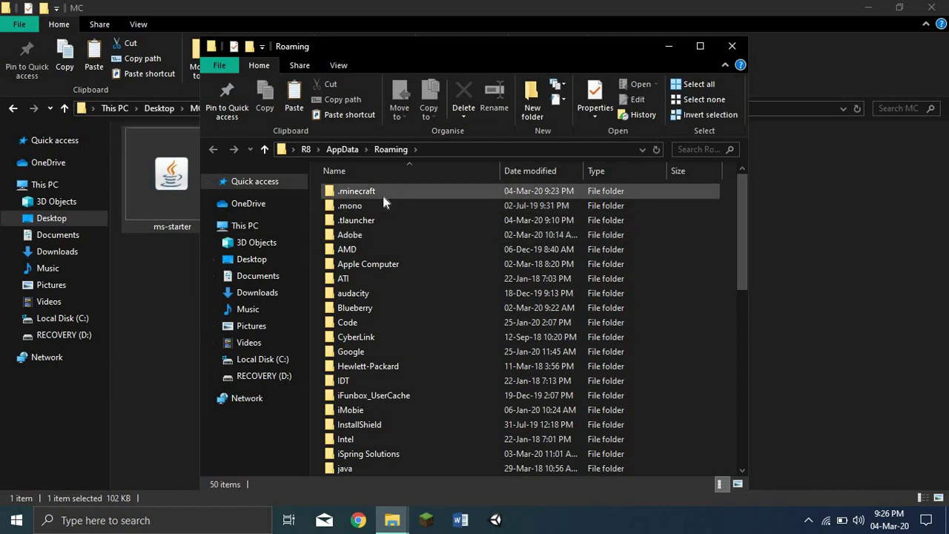
pyautogui.keyDown('ctrl'); pyautogui.scroll(5, 382, 196); pyautogui.keyUp('ctrl')
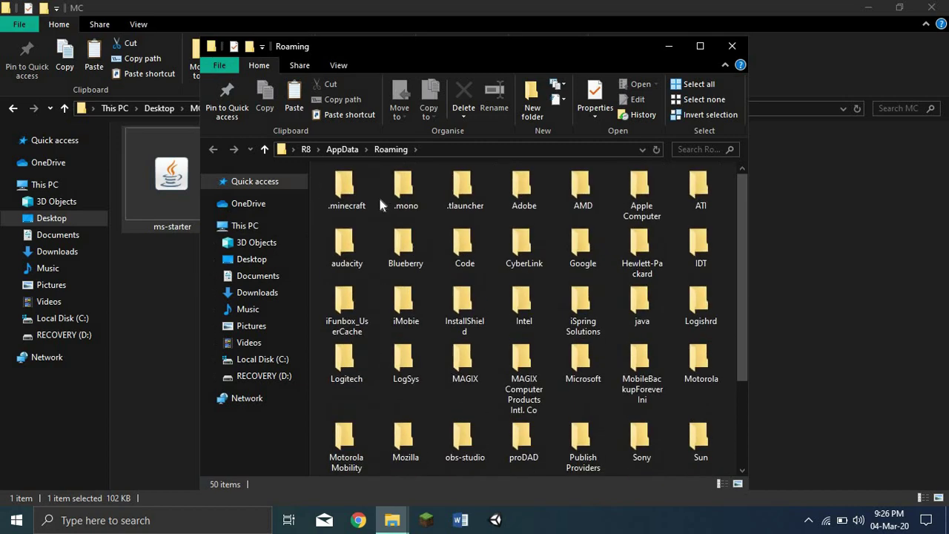
pyautogui.keyDown('ctrl'); pyautogui.scroll(1, 388, 204); pyautogui.keyUp('ctrl')
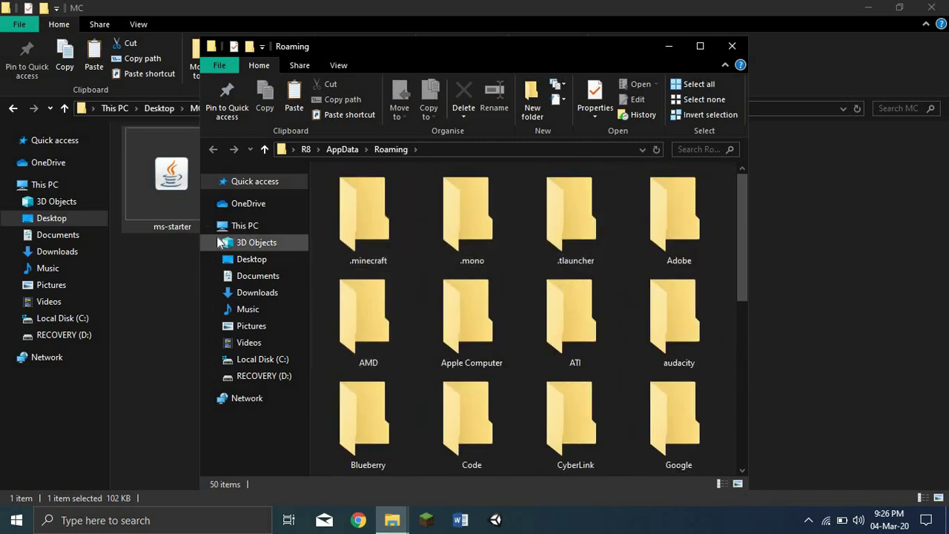
# Open the .minecraft folder and position its window so both folders are visible
pyautogui.doubleClick(364, 207)
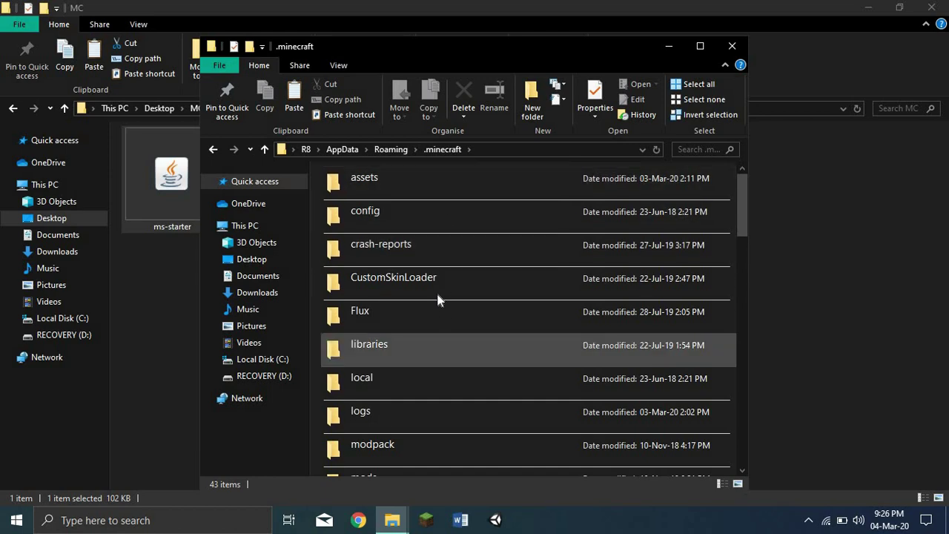
pyautogui.scroll(-10, 438, 298)
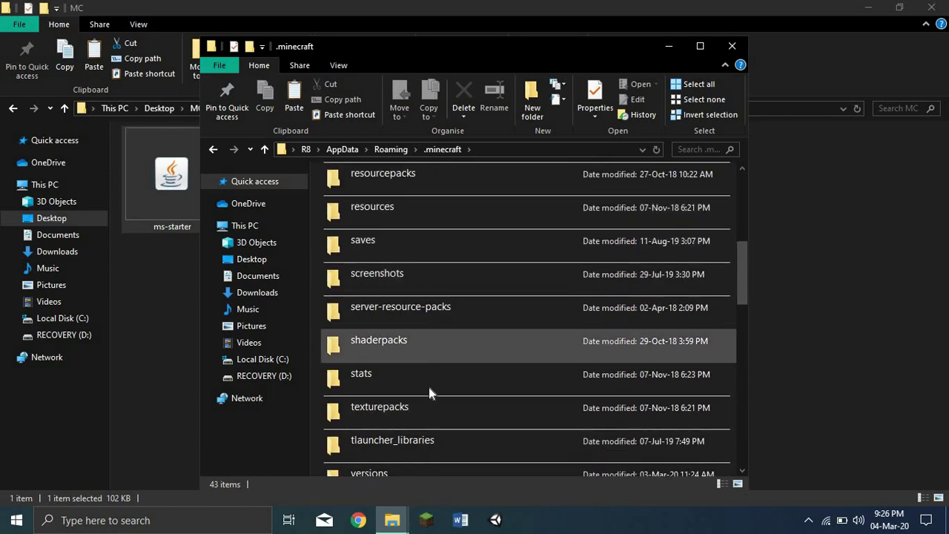
pyautogui.scroll(-5, 397, 301)
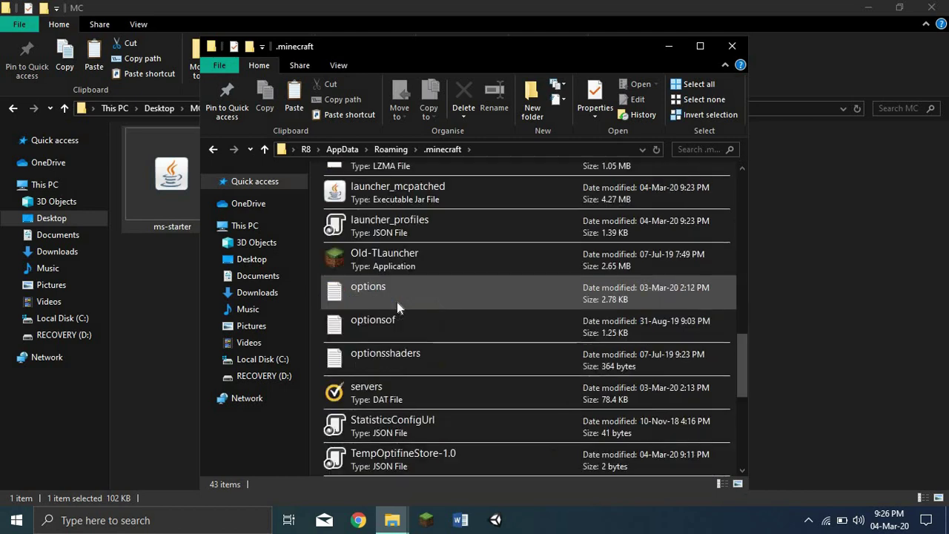
pyautogui.scroll(8, 397, 285)
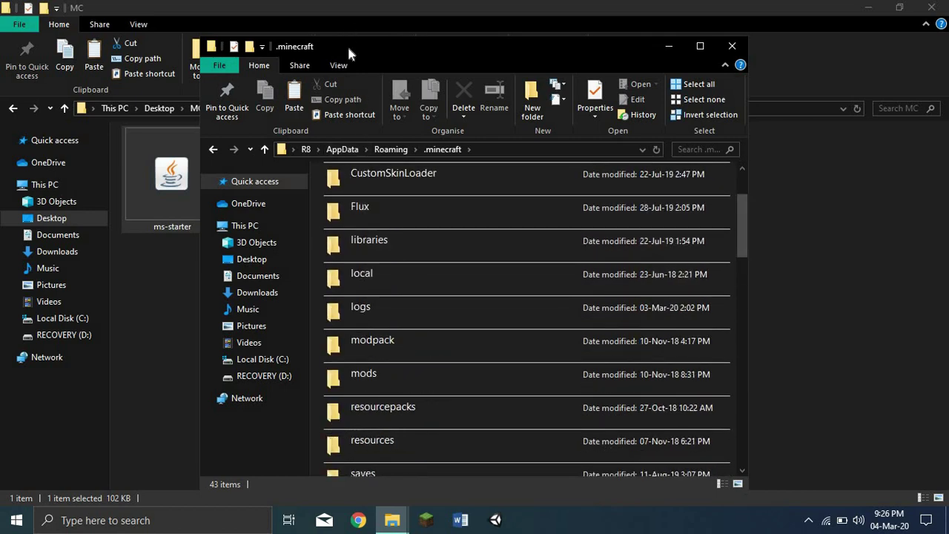
pyautogui.moveTo(349, 48); pyautogui.dragTo(400, 18)
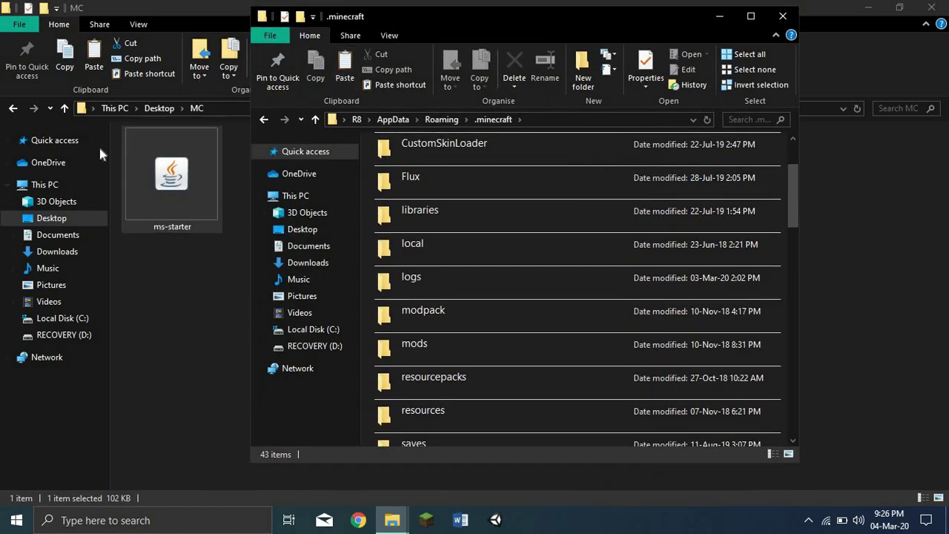
# Drag ms-starter from the MC window into .minecraft and scroll to confirm it arrived
pyautogui.moveTo(180, 184)
pyautogui.mouseDown()
pyautogui.moveTo(219, 245)
pyautogui.moveTo(312, 259)
pyautogui.moveTo(369, 225)
pyautogui.mouseUp()
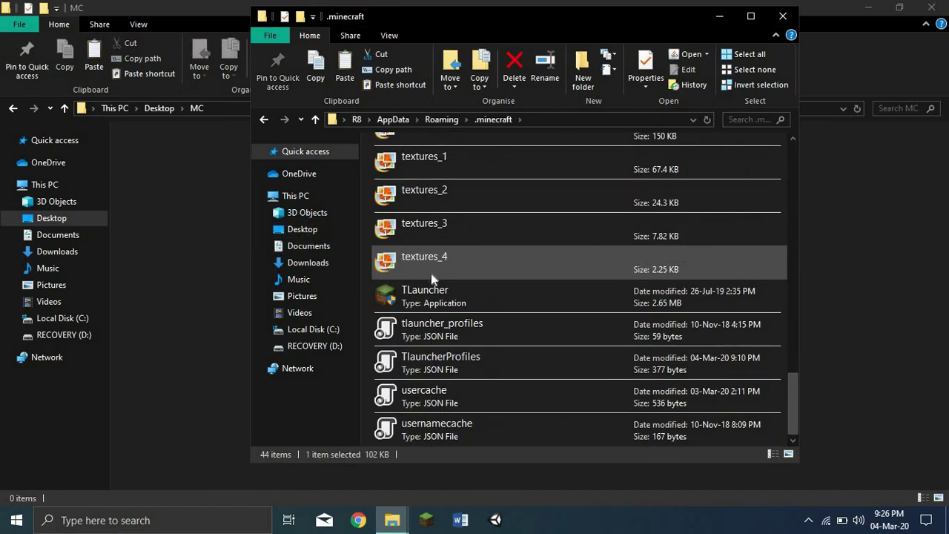
pyautogui.scroll(10, 431, 272)
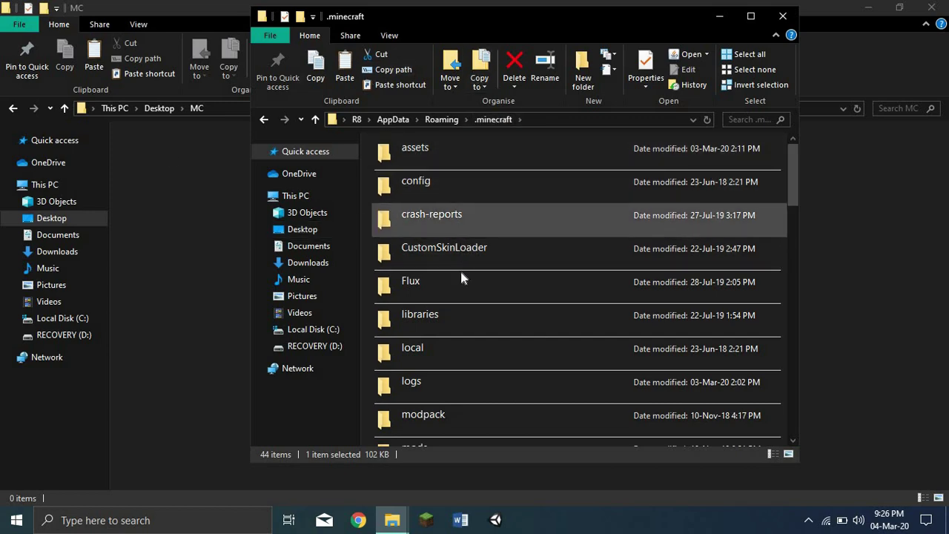
pyautogui.scroll(-10, 482, 261)
pyautogui.scroll(-3, 541, 286)
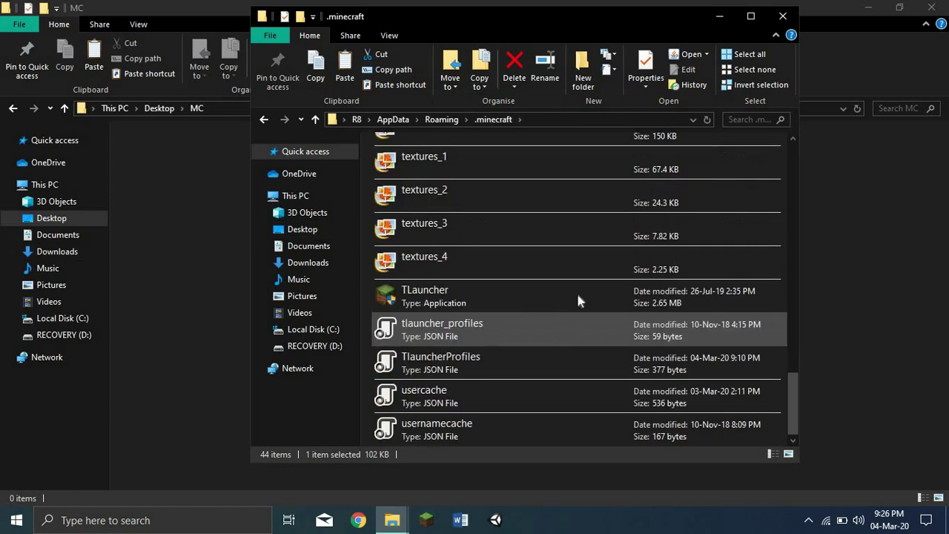
pyautogui.scroll(13, 607, 306)
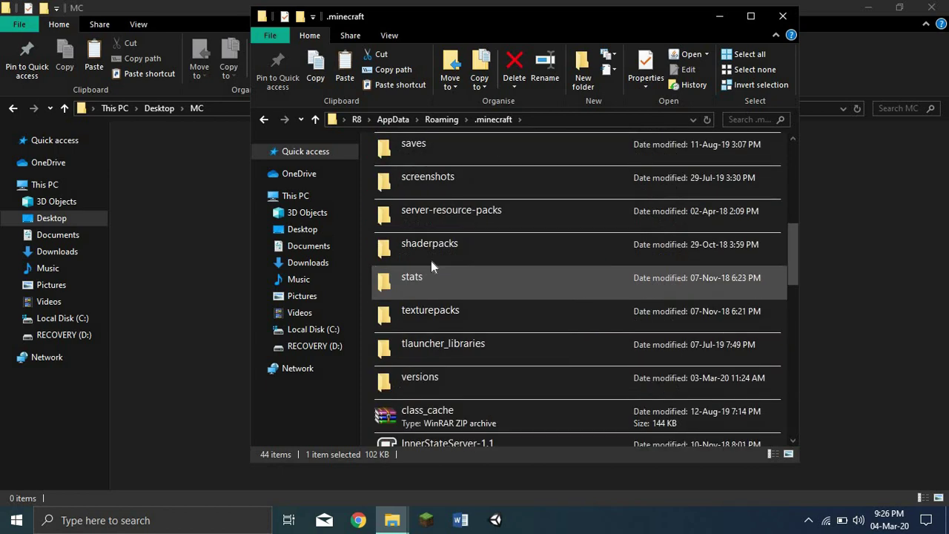
pyautogui.scroll(-5, 582, 297)
pyautogui.scroll(5, 568, 282)
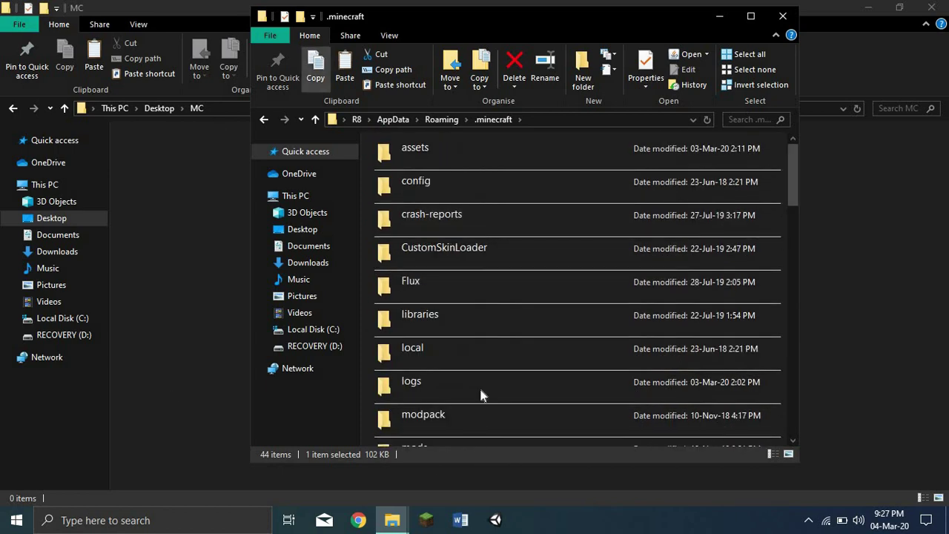
pyautogui.scroll(-5, 509, 343)
pyautogui.scroll(-5, 510, 337)
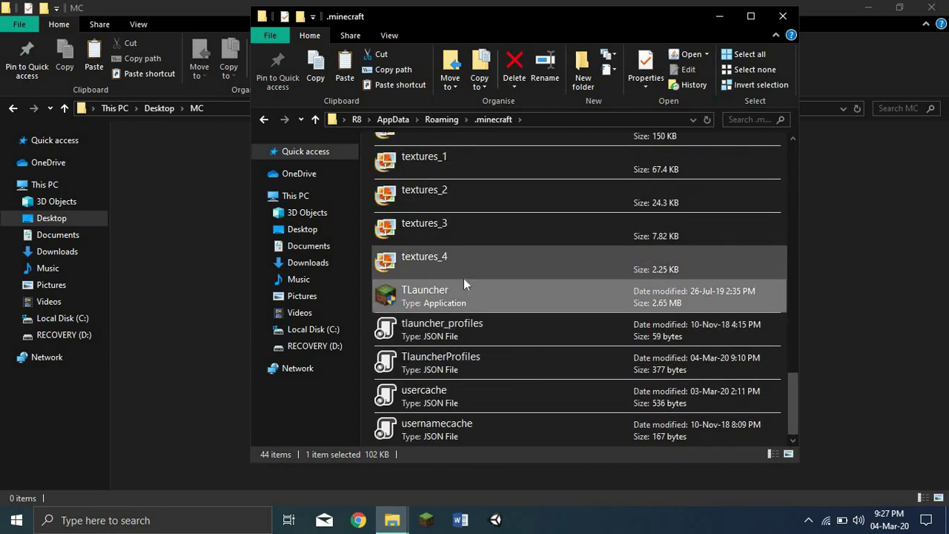
pyautogui.scroll(7, 445, 193)
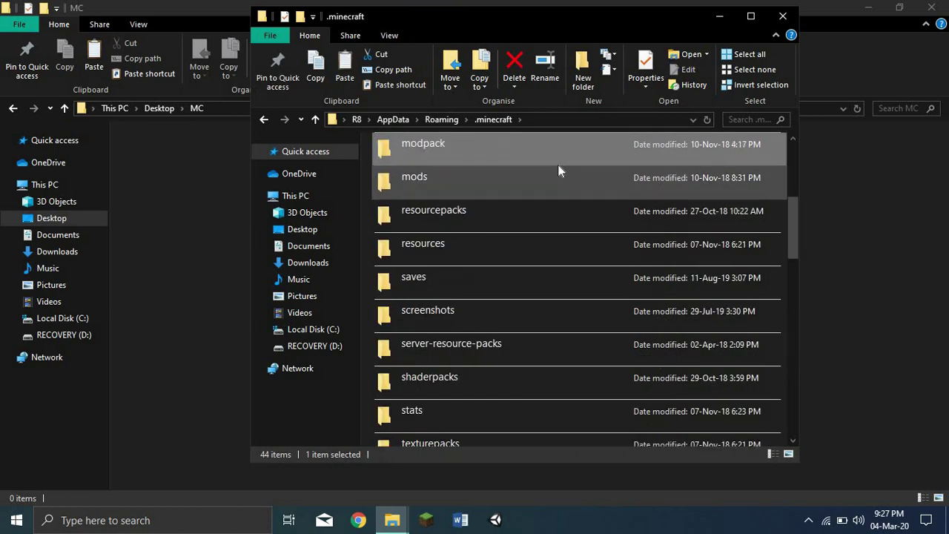
pyautogui.scroll(-5, 541, 167)
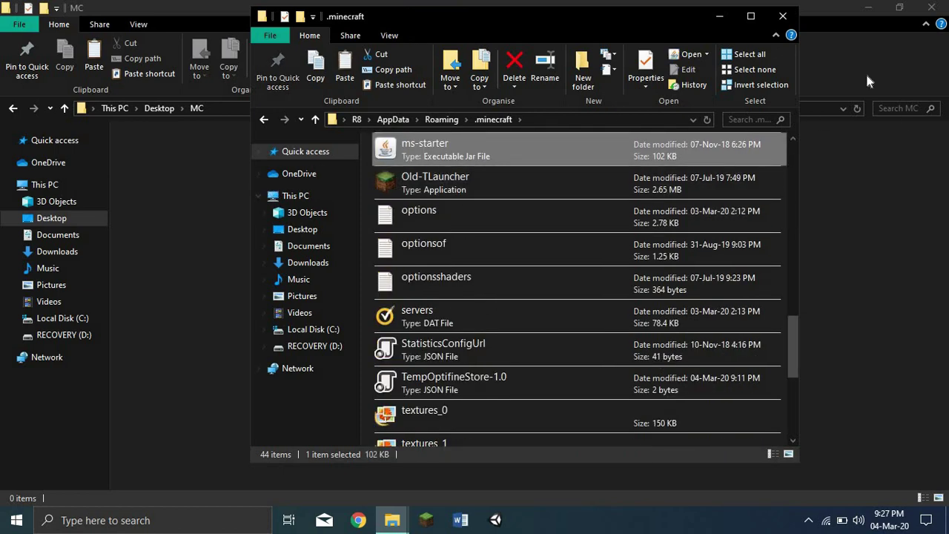
# Close .minecraft, relaunch Mineshafter-launcher (3) from Downloads and press Play for 1.15.2
pyautogui.click(786, 24)
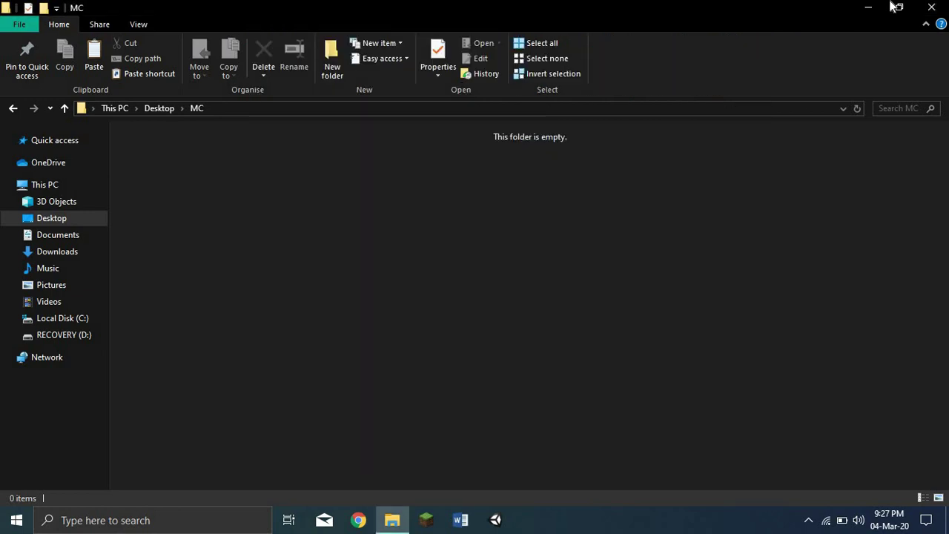
pyautogui.click(65, 252)
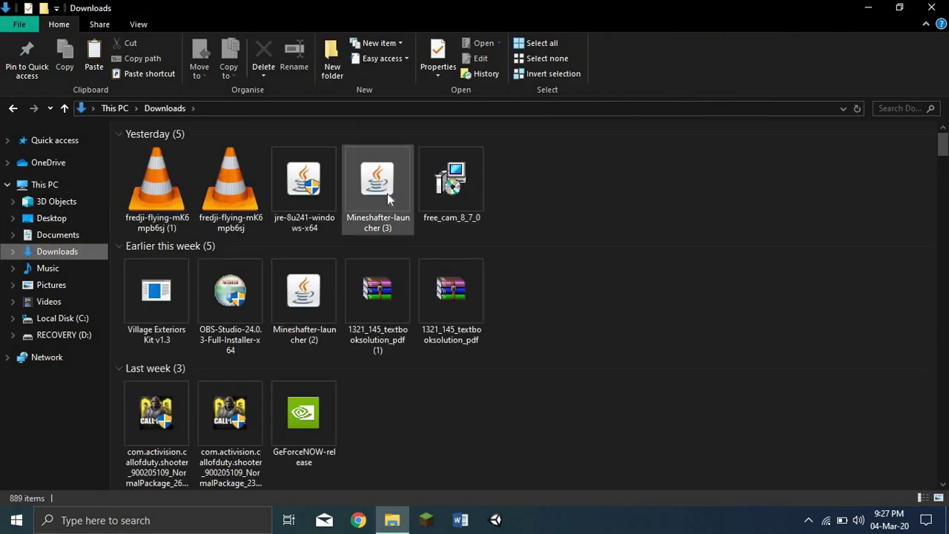
pyautogui.doubleClick(388, 198)
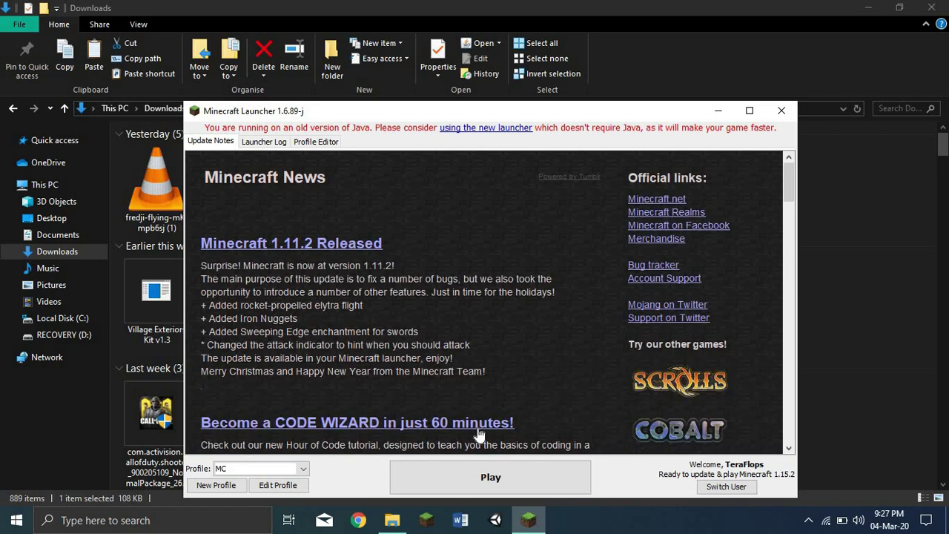
pyautogui.click(502, 475)
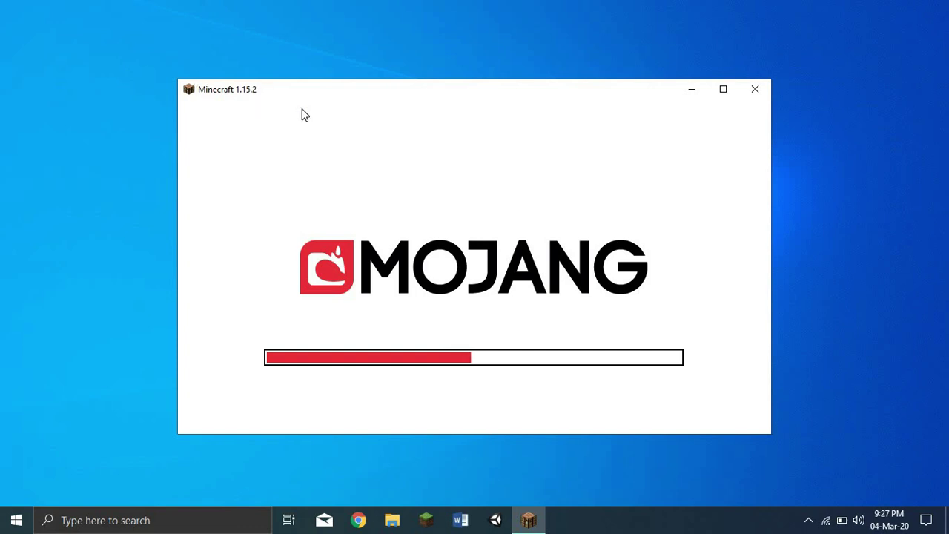
# Toggle the Minecraft window between restored and maximized, leaving the 1.15.2 title screen maximized
pyautogui.click(723, 89)
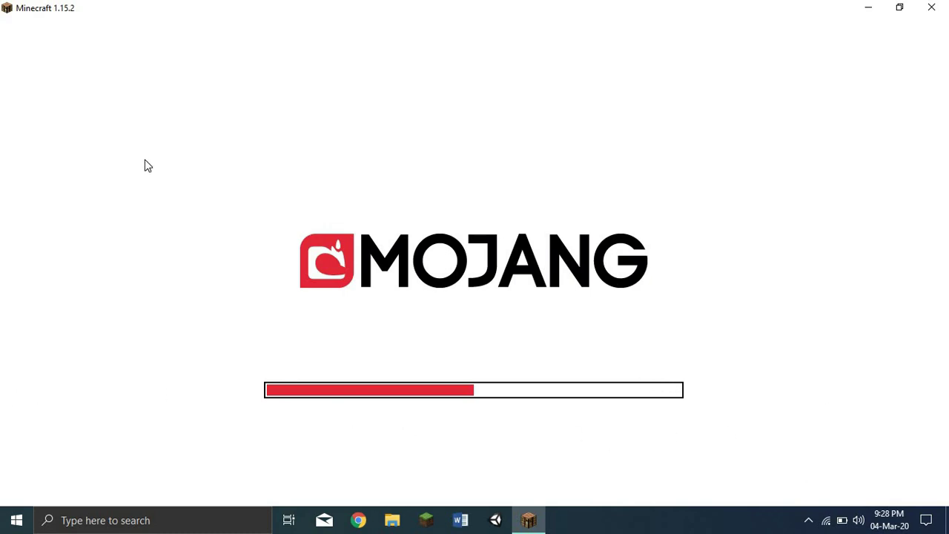
pyautogui.click(908, 7)
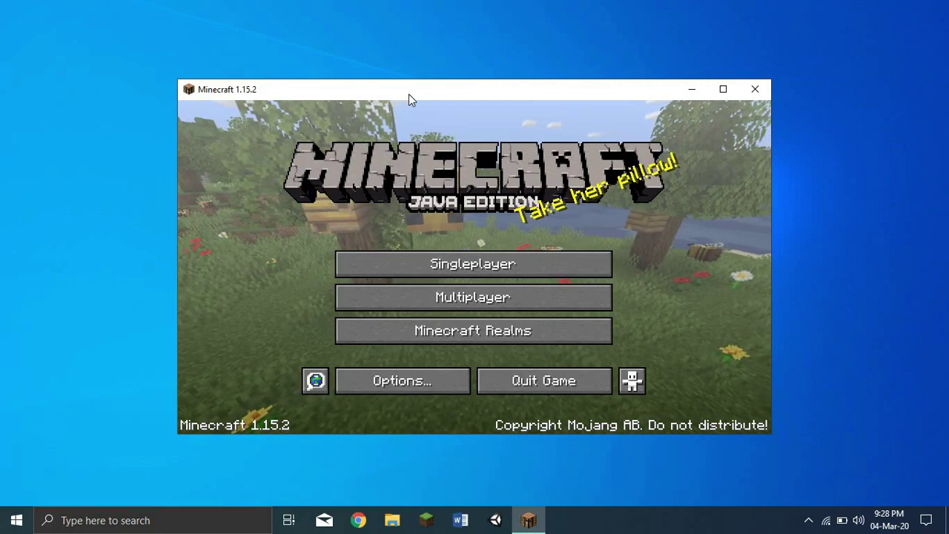
pyautogui.click(723, 89)
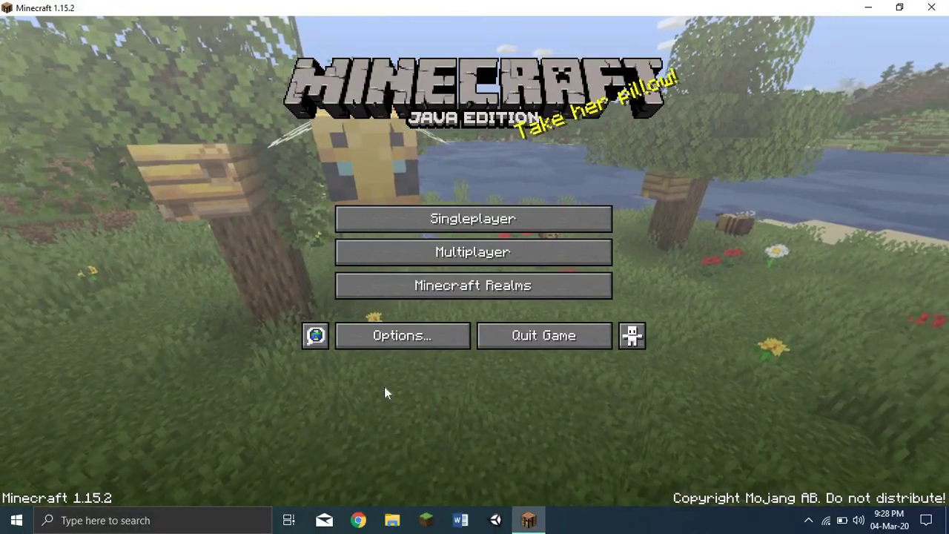